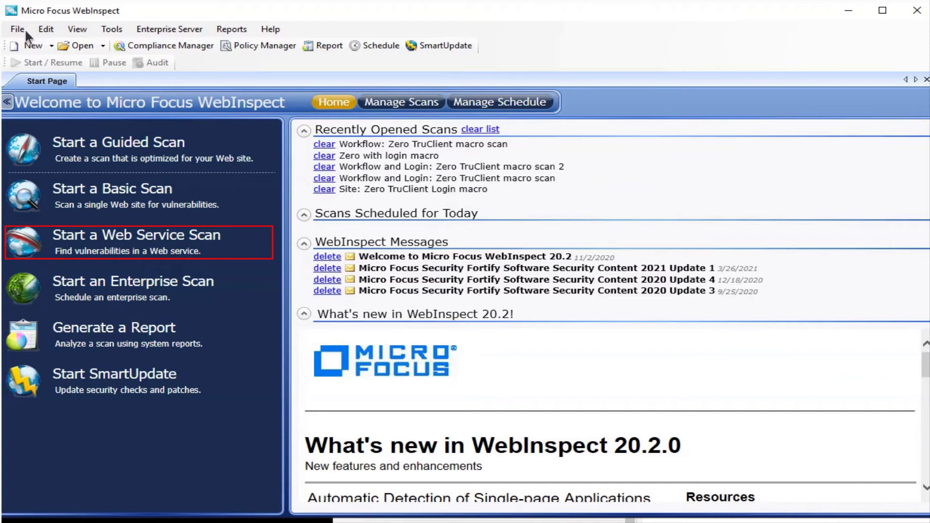
Start a web service scan of the infoService WSDL without a network proxy and launch the Web Service Test Designer.
click(140, 241)
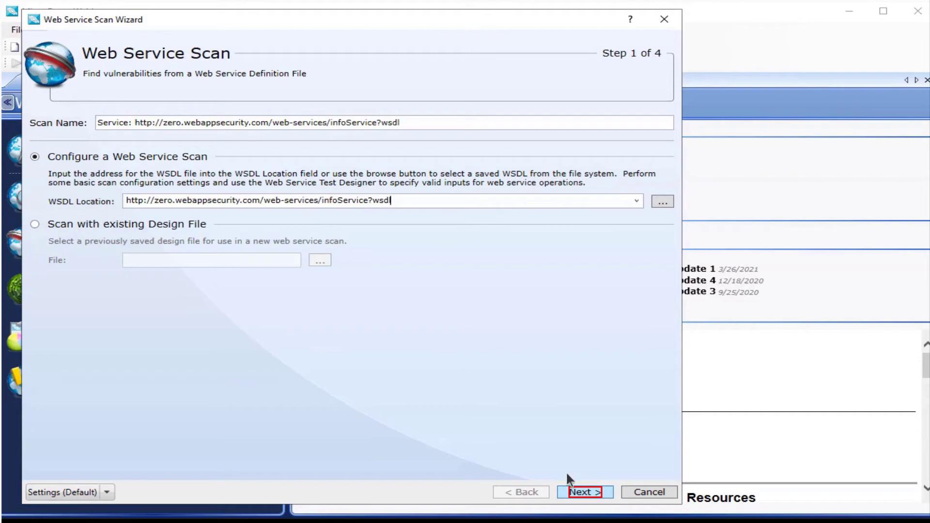
click(581, 492)
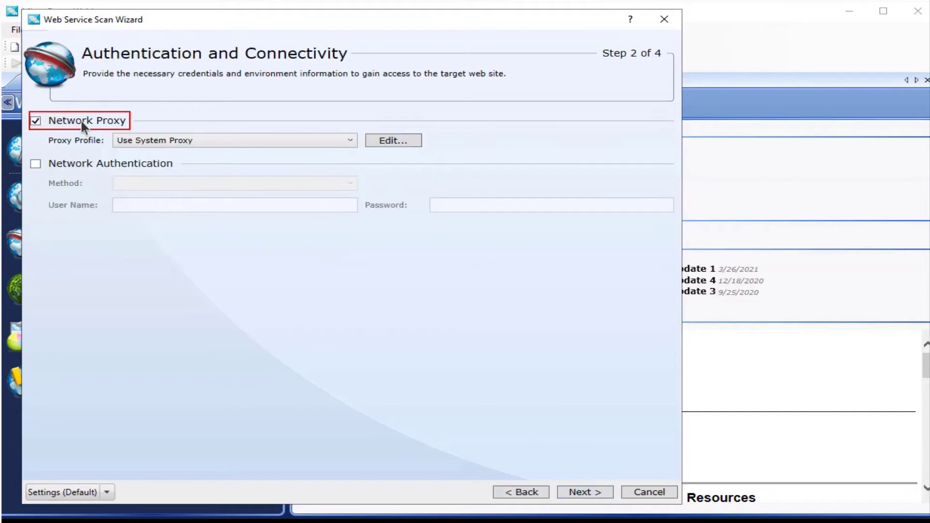
click(81, 119)
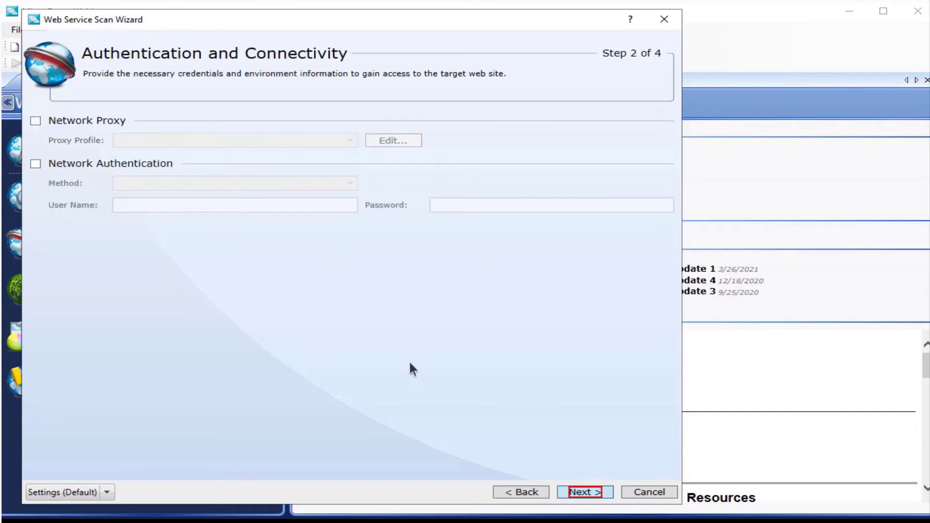
click(586, 492)
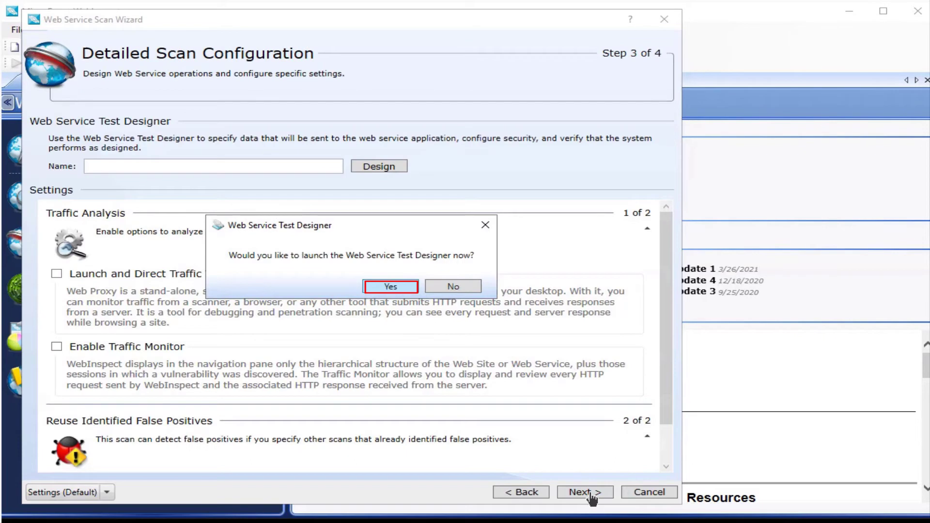
click(393, 287)
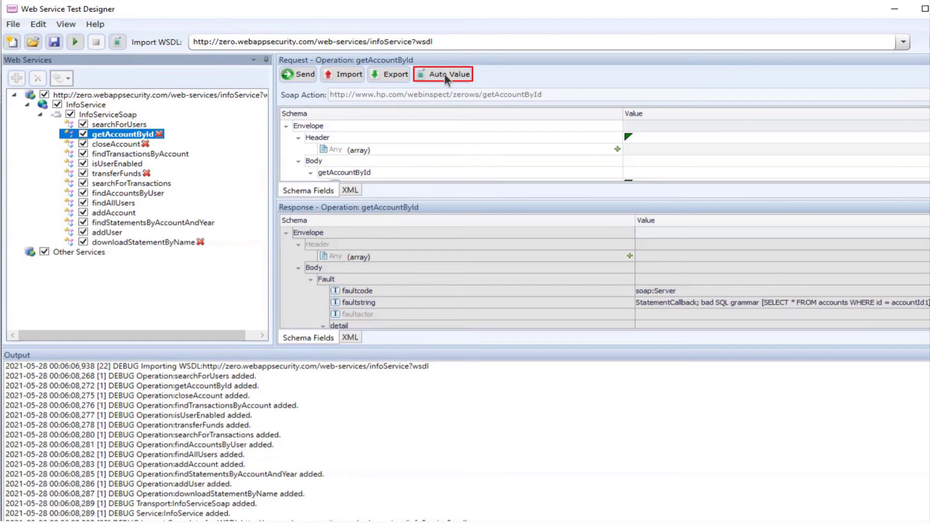
Auto-fill the accountId parameter of the getAccountById request.
click(444, 73)
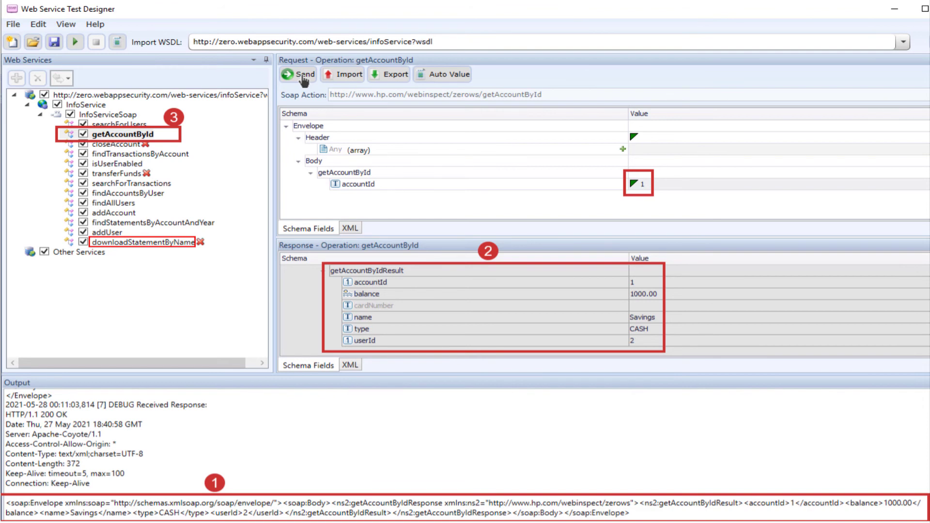
Select the downloadStatementByName operation in the Web Services tree.
click(143, 242)
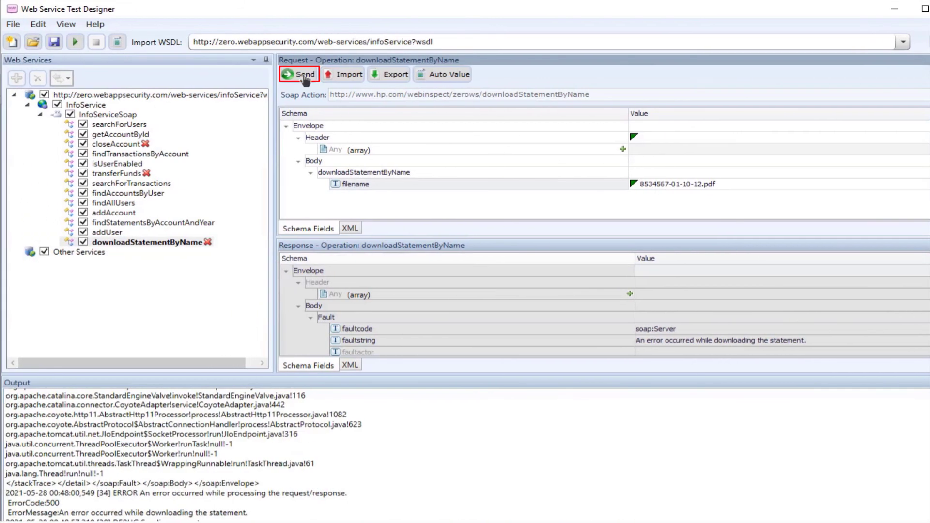
click(304, 76)
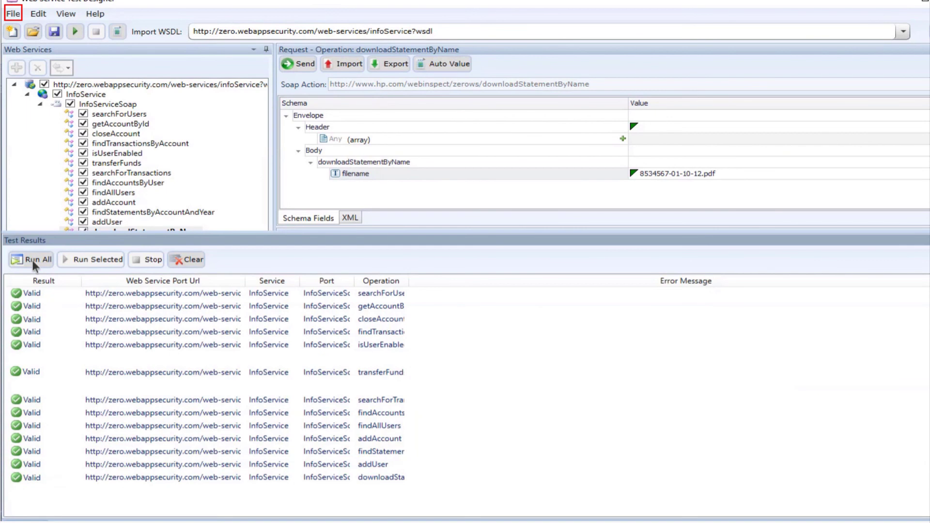
Exit the Test Designer and agree to save the designer file as zero.
click(15, 23)
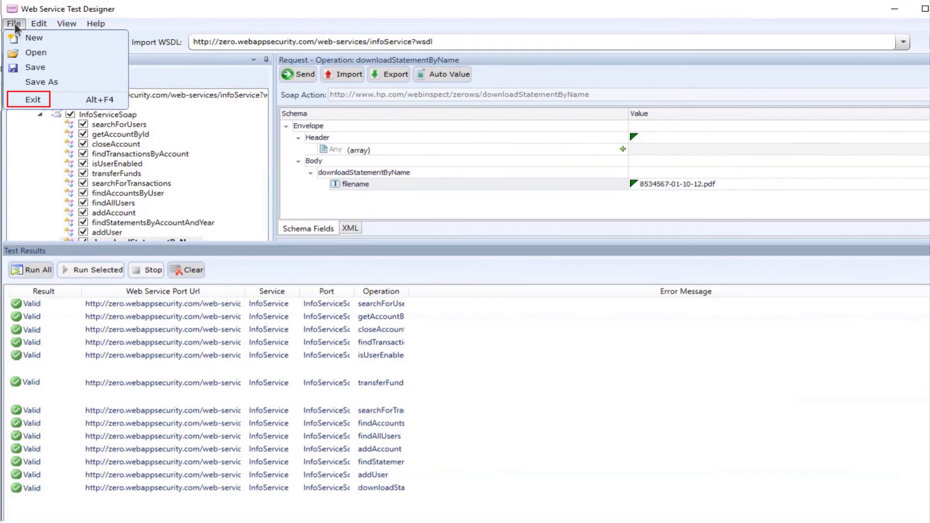
click(33, 100)
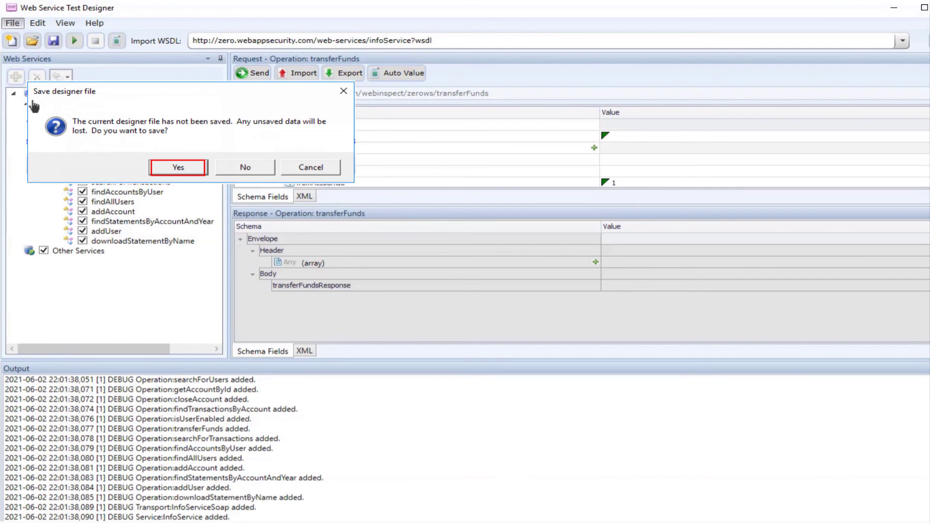
click(177, 169)
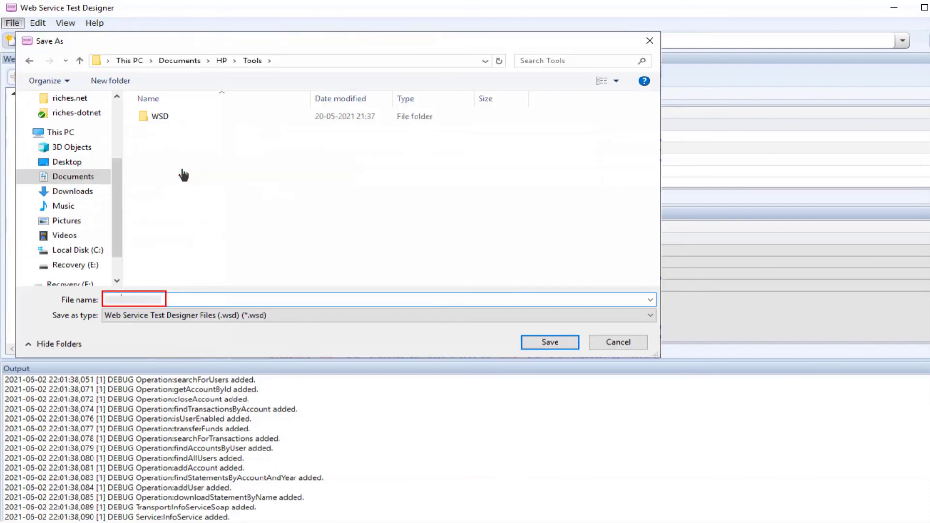
text(zero)
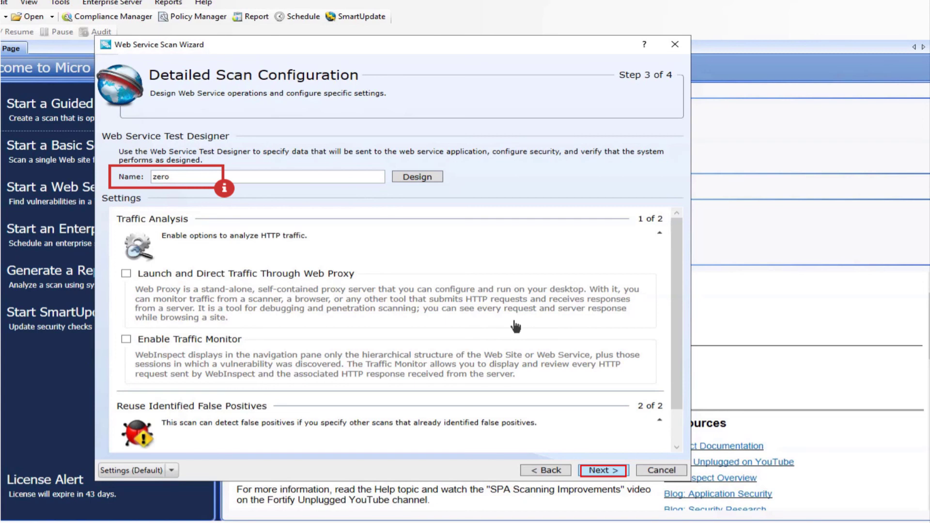
Accept the zero designer file and advance to the final scan wizard step.
click(604, 472)
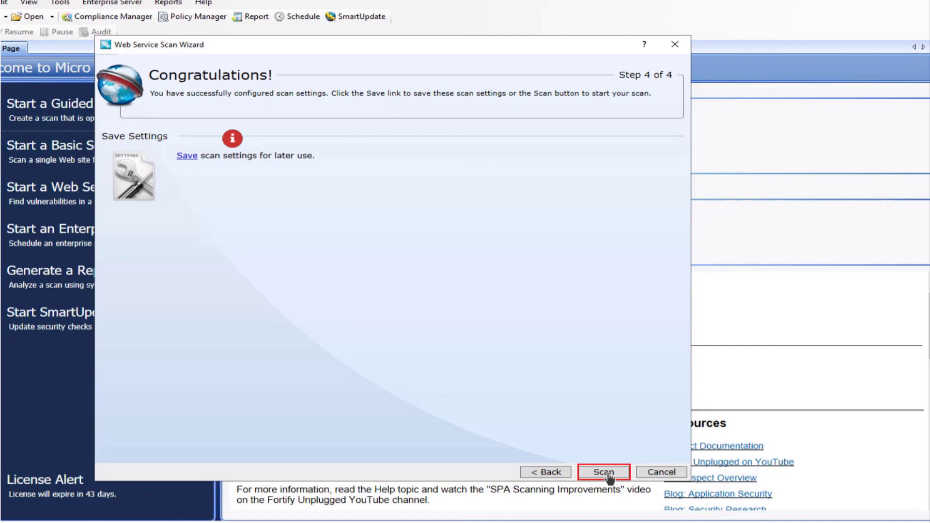
Launch the zero web service scan and monitor its Scan Dashboard.
click(604, 472)
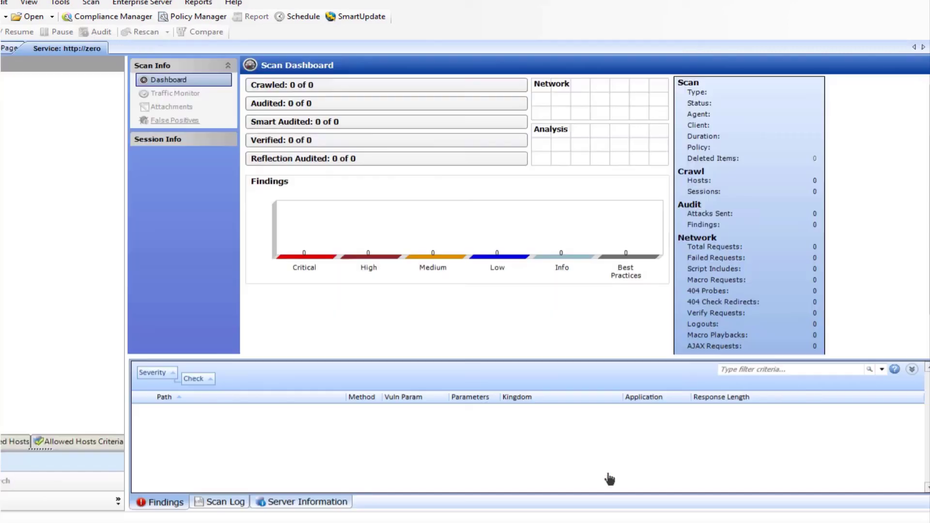